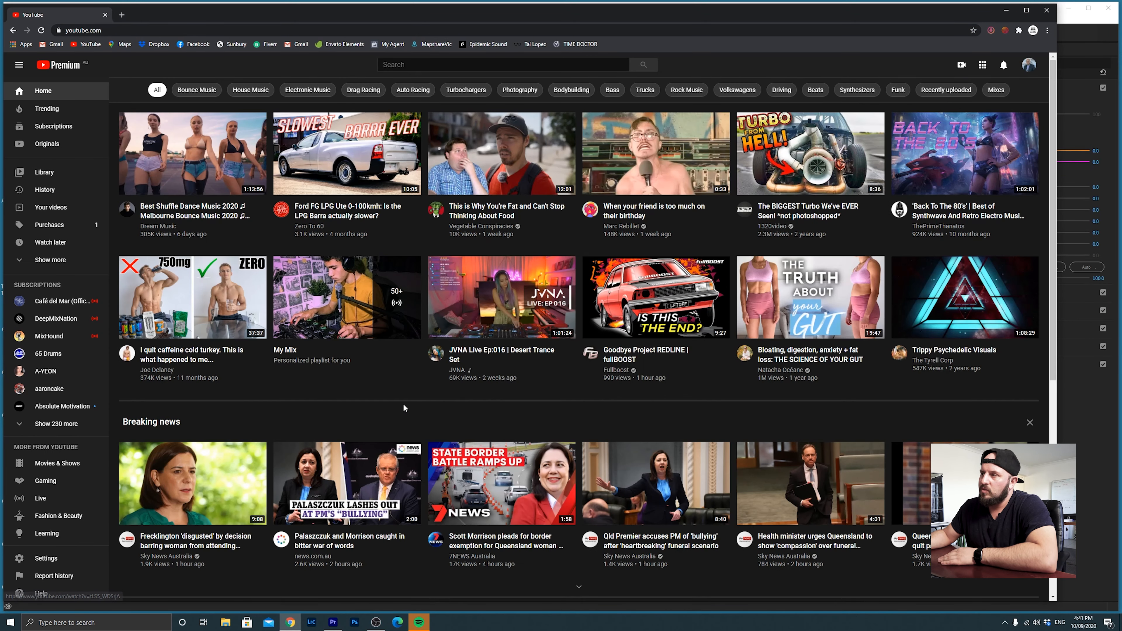
Leave the YouTube home page and switch to the House 1 project in Premiere Pro.
{"action": "scroll", "coordinate": [401, 406], "scroll_direction": "down", "scroll_amount": 5}
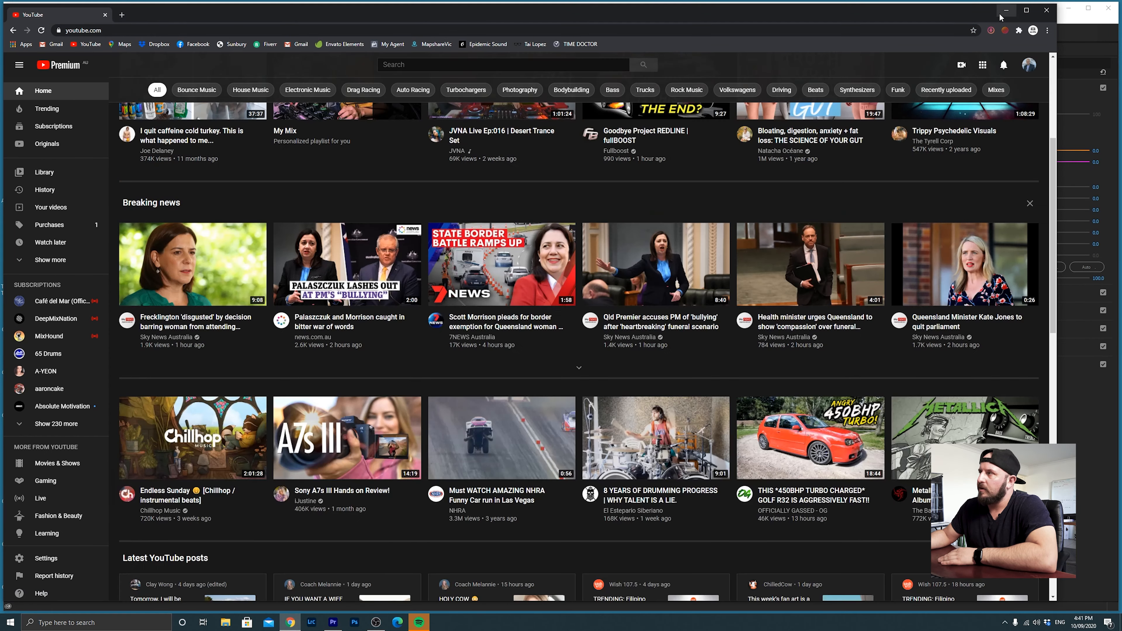
{"action": "left_click", "coordinate": [1006, 10]}
{"action": "left_click", "coordinate": [620, 423]}
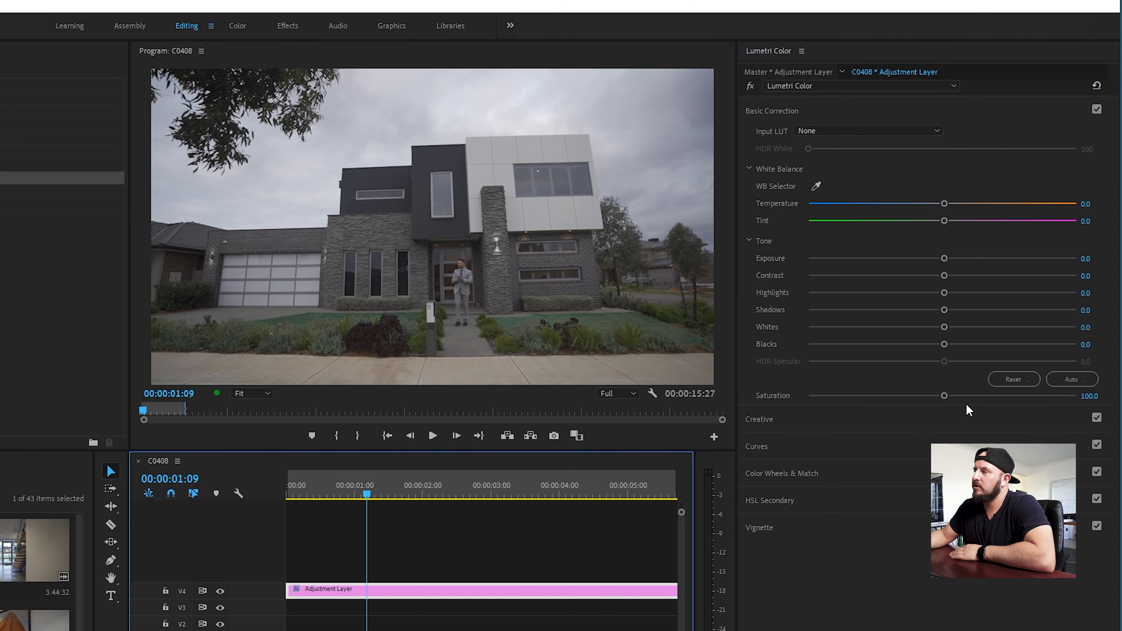
Set the Adjustment Layer's saturation to about 192.6 and temperature to about 15.5, then turn the V4 track's visibility back on.
{"action": "left_click_drag", "start_coordinate": [1002, 278], "coordinate": [1004, 280]}
{"action": "left_click_drag", "start_coordinate": [947, 401], "coordinate": [976, 401]}
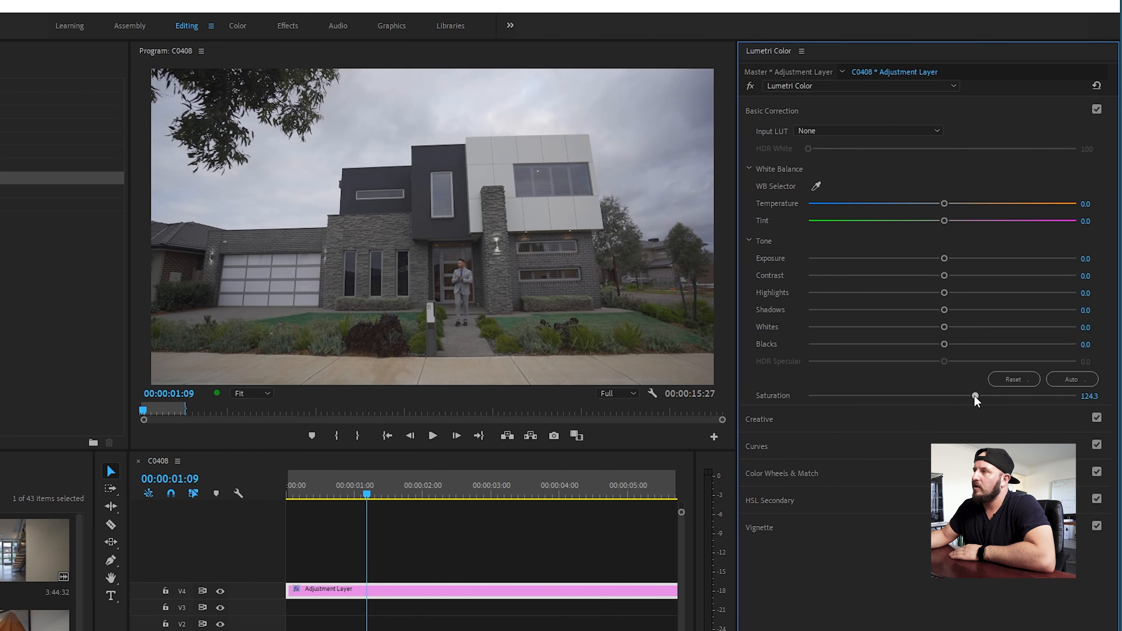
{"action": "left_click_drag", "start_coordinate": [1048, 390], "coordinate": [835, 418]}
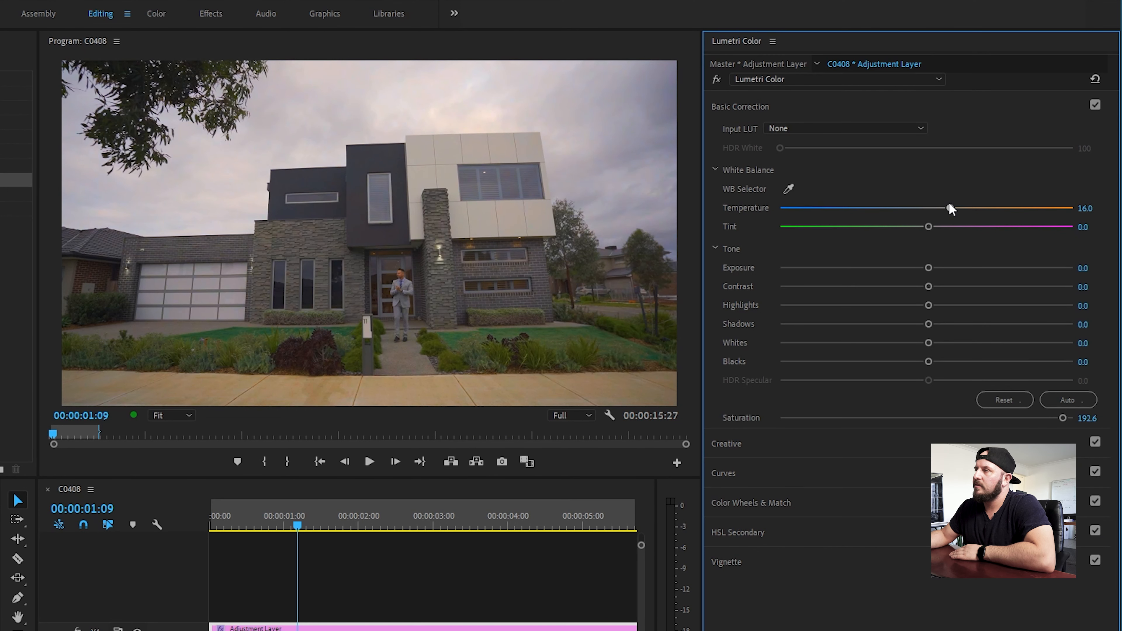
{"action": "left_click_drag", "start_coordinate": [948, 204], "coordinate": [947, 205]}
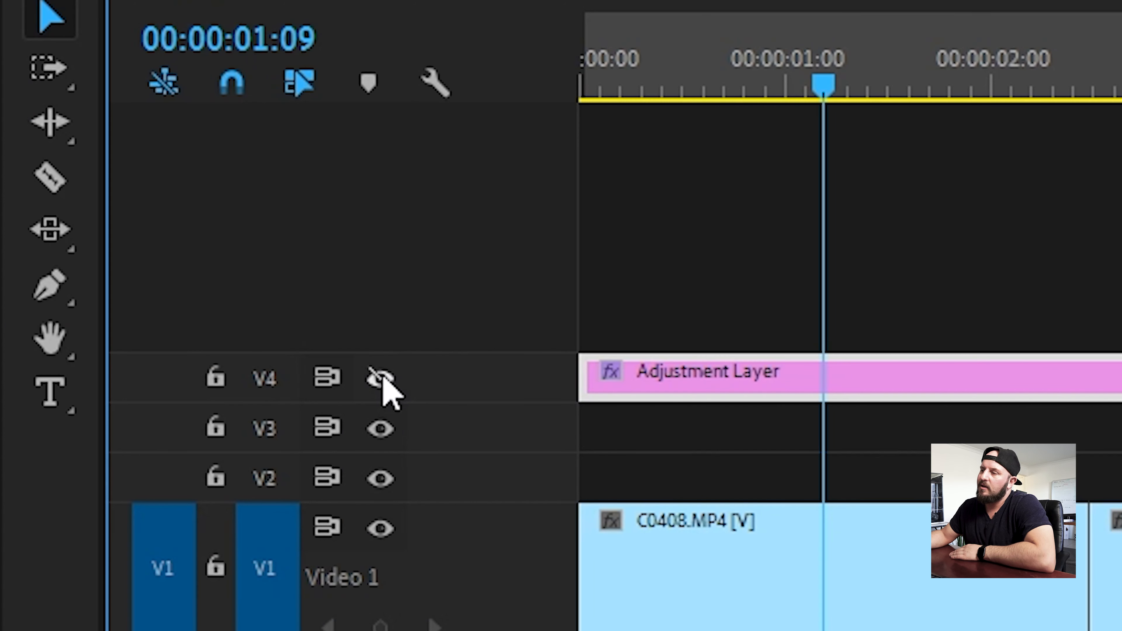
{"action": "left_click", "coordinate": [382, 378]}
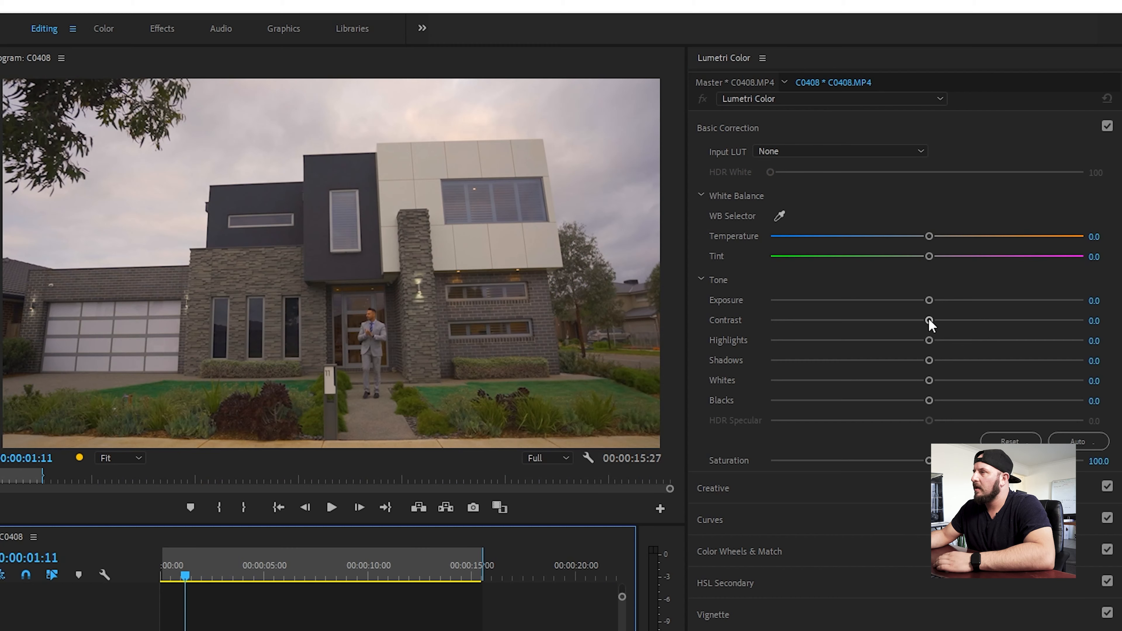
Grade the C0408 house exterior clip with exposure 0.6, contrast 46.4, highlights -29.7, shadows 11.1 and blacks -17.0.
{"action": "left_click_drag", "start_coordinate": [1002, 198], "coordinate": [1037, 198]}
{"action": "left_click_drag", "start_coordinate": [929, 300], "coordinate": [1012, 321]}
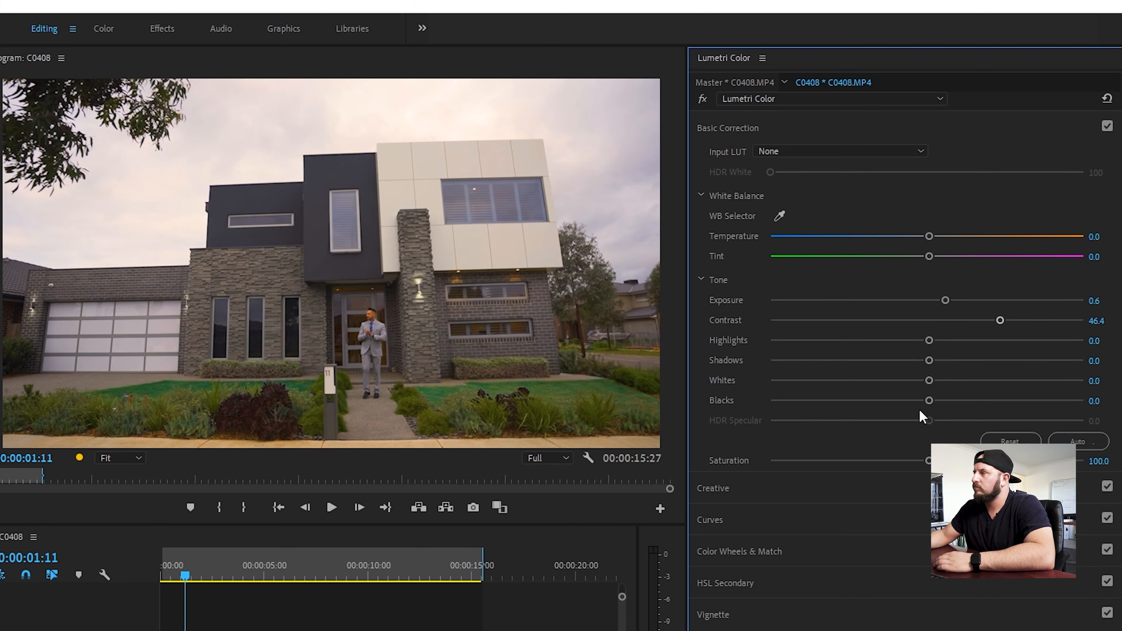
{"action": "left_click_drag", "start_coordinate": [926, 399], "coordinate": [898, 402]}
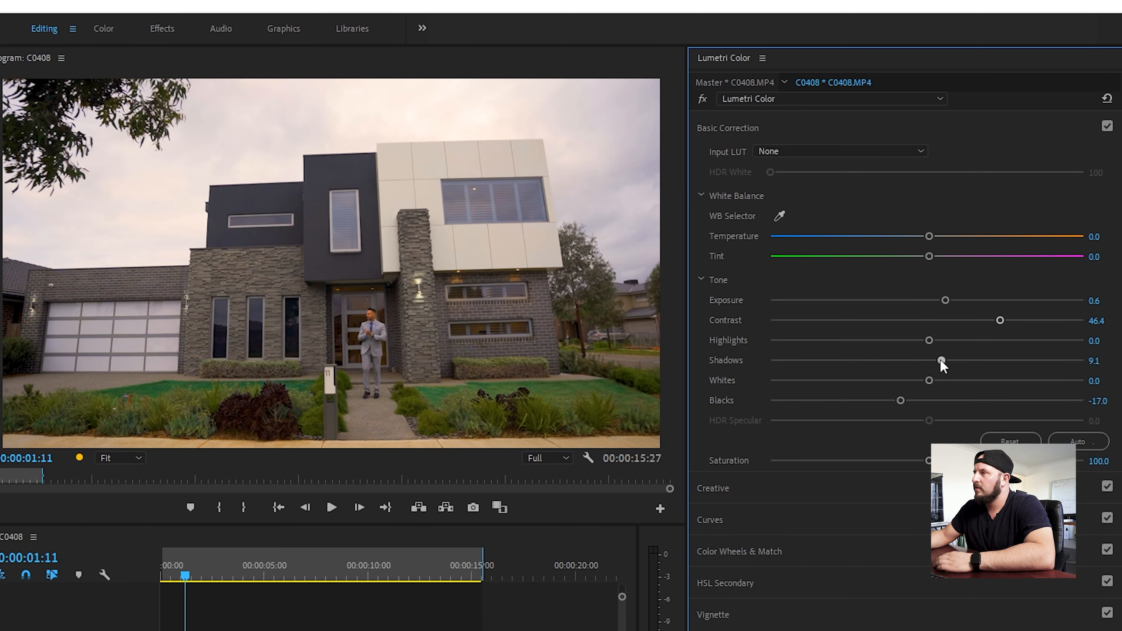
{"action": "left_click_drag", "start_coordinate": [929, 340], "coordinate": [880, 343]}
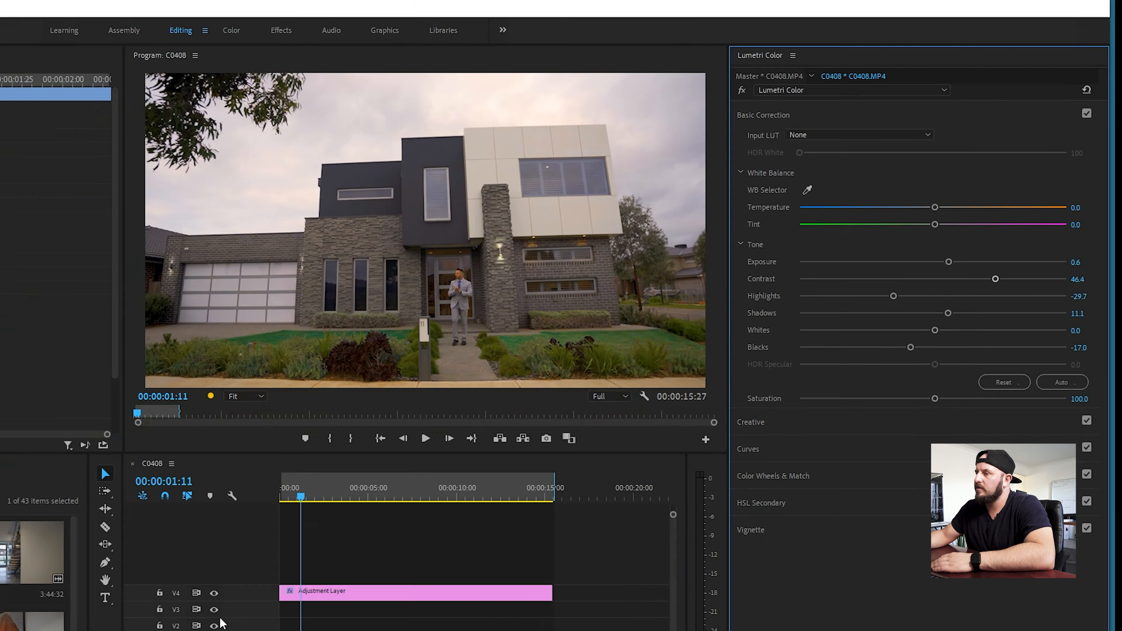
Select the C0415 pool clip, cool its temperature to about -14.5 while checking playback, and raise its exposure.
{"action": "left_click", "coordinate": [212, 591]}
{"action": "left_click", "coordinate": [213, 592]}
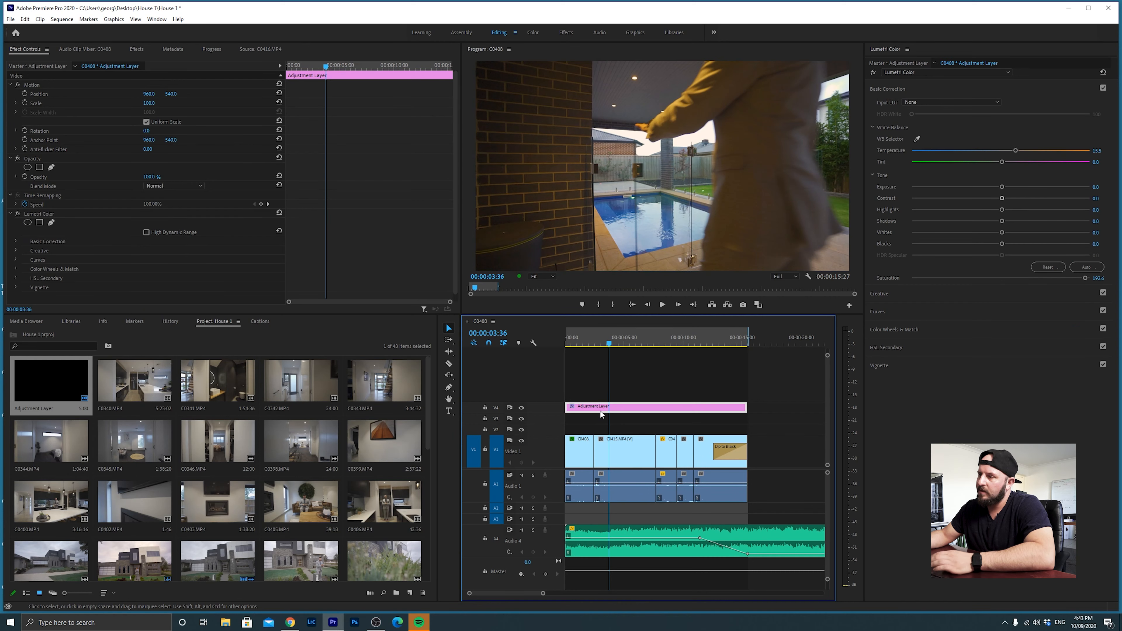
{"action": "left_click", "coordinate": [619, 450]}
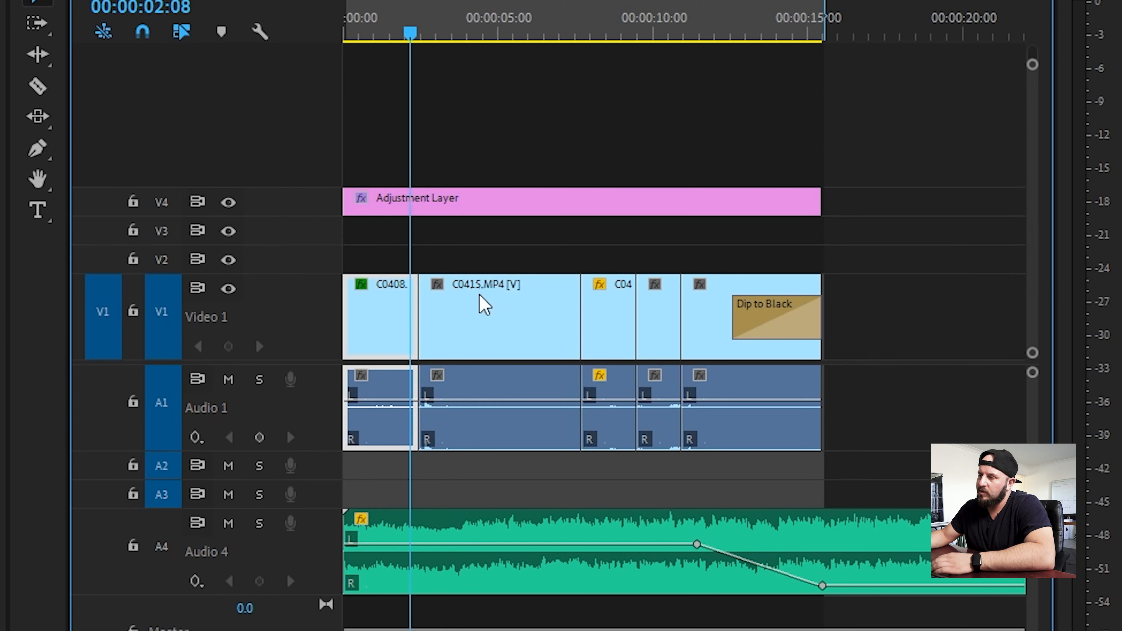
{"action": "left_click", "coordinate": [618, 446]}
{"action": "left_click", "coordinate": [444, 29]}
{"action": "left_click", "coordinate": [458, 201]}
{"action": "left_click", "coordinate": [478, 312]}
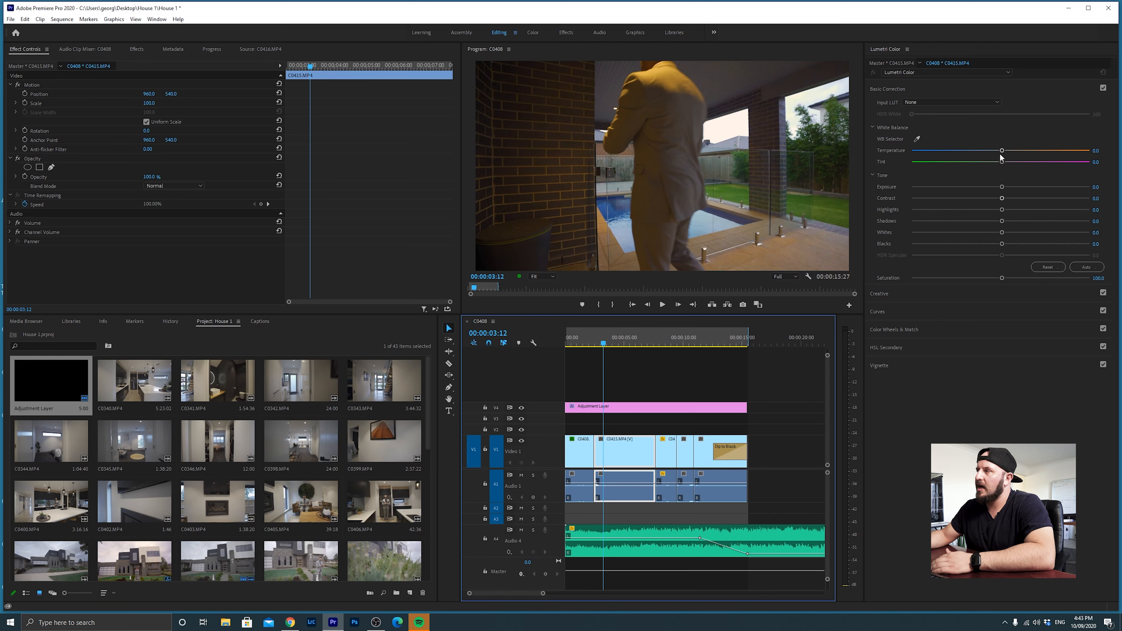
{"action": "left_click_drag", "start_coordinate": [1003, 150], "coordinate": [978, 157]}
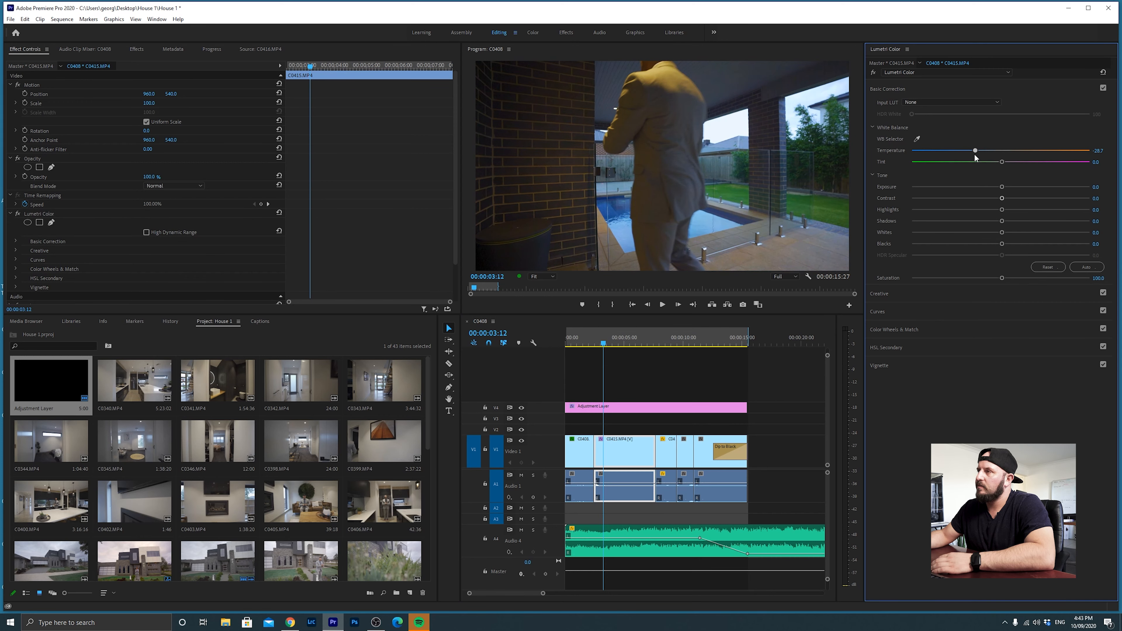
{"action": "key", "text": "space"}
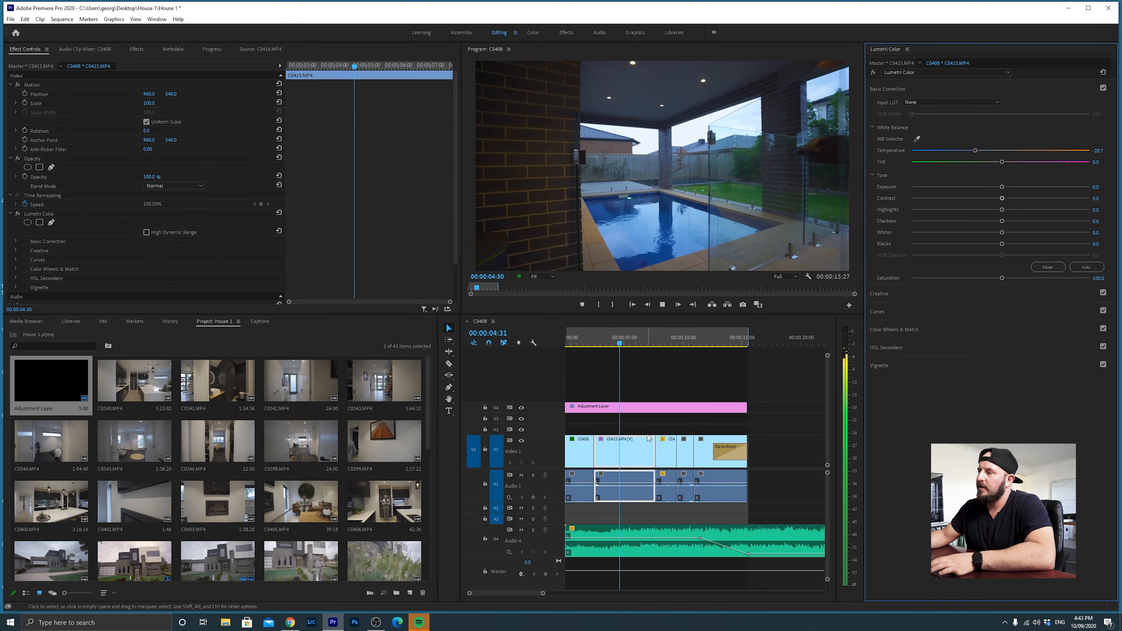
{"action": "key", "text": "space"}
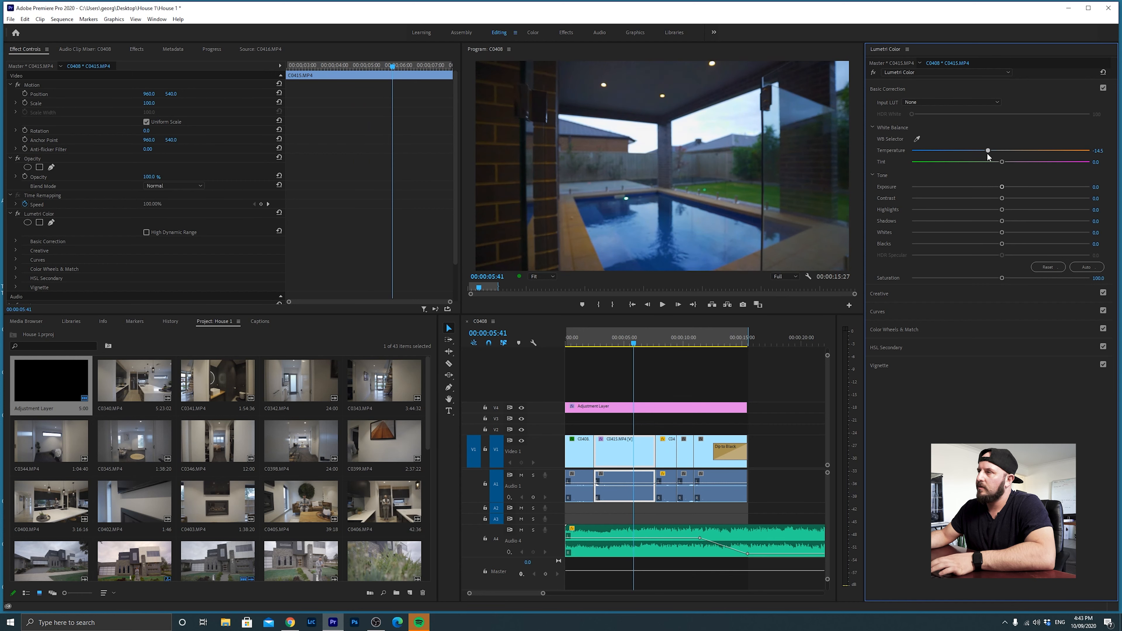
{"action": "key", "text": "space"}
Play through to the C0416 staircase clip and set temperature -35.1, contrast 31.2, blacks -17.4 and exposure about 0.5.
{"action": "key", "text": "space"}
{"action": "left_click_drag", "start_coordinate": [1003, 187], "coordinate": [1031, 188]}
{"action": "left_click", "coordinate": [592, 346]}
{"action": "key", "text": "space"}
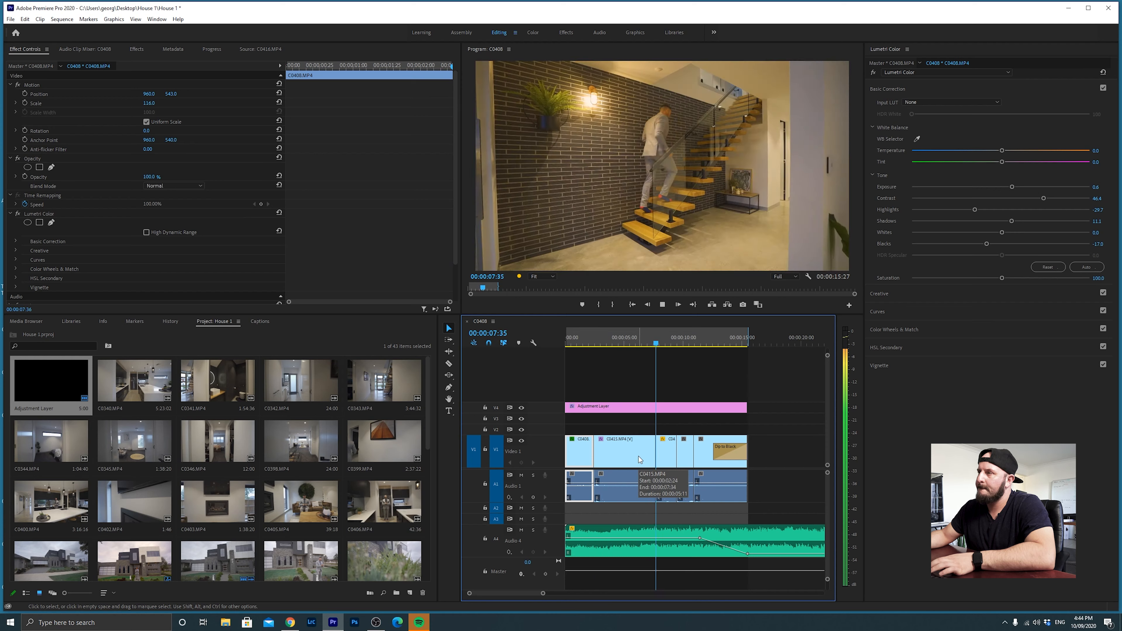
{"action": "key", "text": "space"}
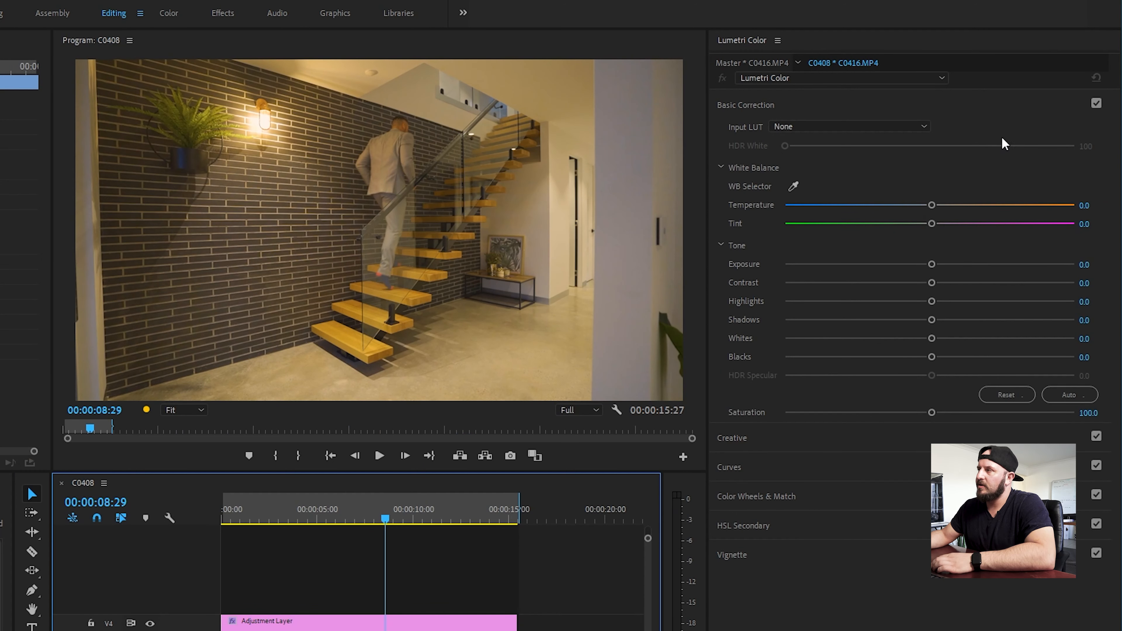
{"action": "left_click_drag", "start_coordinate": [931, 205], "coordinate": [878, 208]}
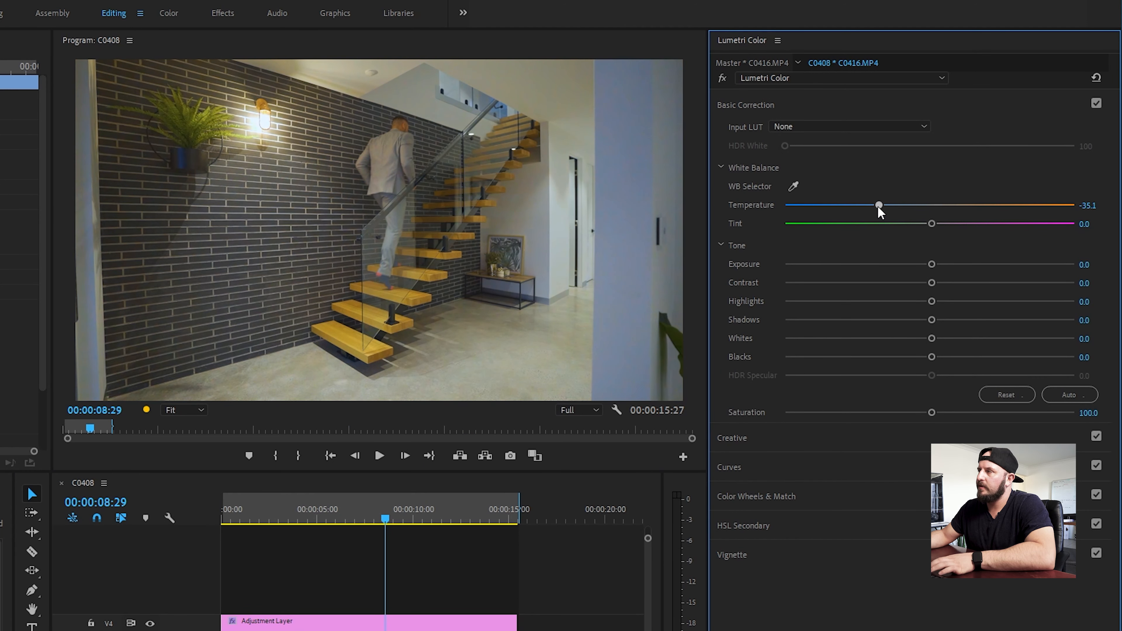
{"action": "left_click_drag", "start_coordinate": [932, 283], "coordinate": [975, 283]}
{"action": "left_click_drag", "start_coordinate": [931, 357], "coordinate": [903, 357]}
{"action": "left_click_drag", "start_coordinate": [932, 264], "coordinate": [952, 265]}
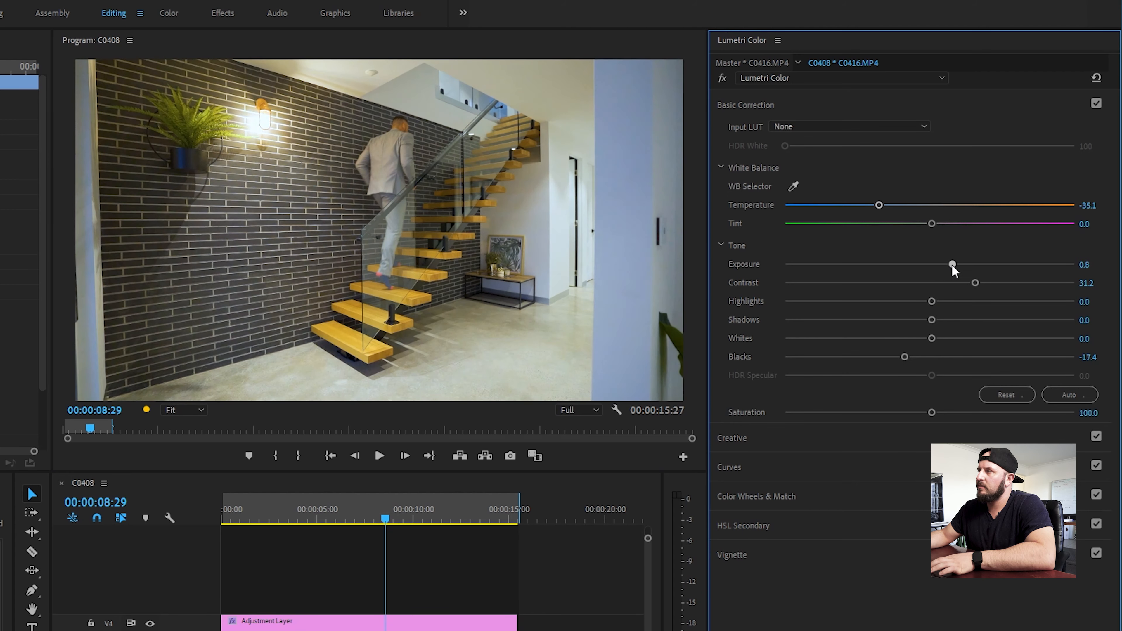
Advance to the C0421 patio clip and set temperature -37.6, exposure 1.8 and highlights -34.6, checking the result in playback.
{"action": "key", "text": "space"}
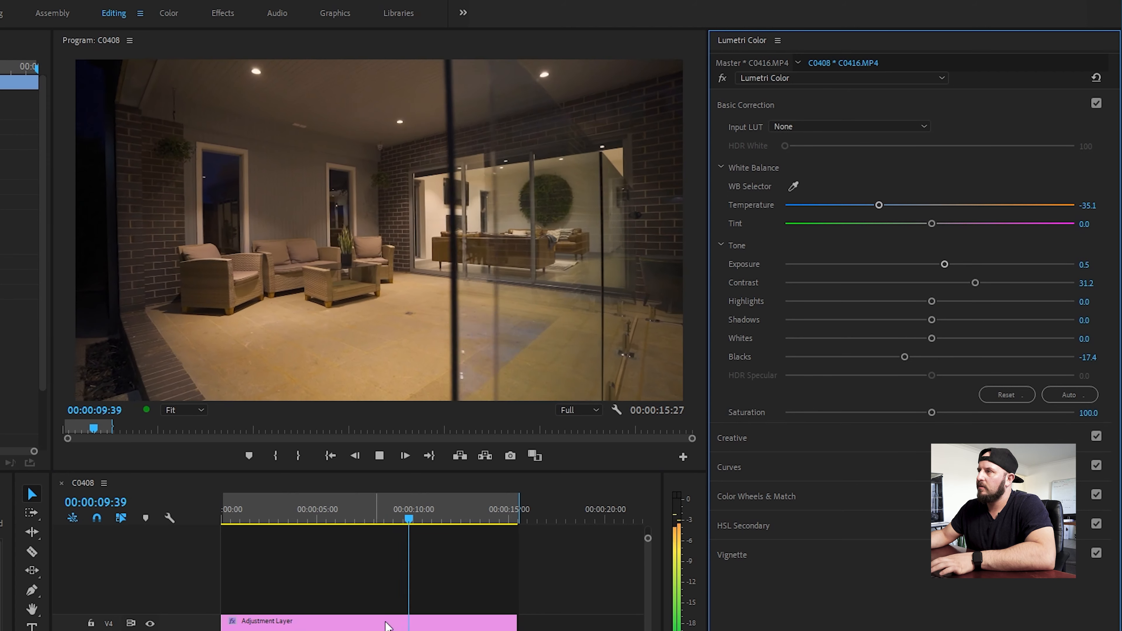
{"action": "key", "text": "space"}
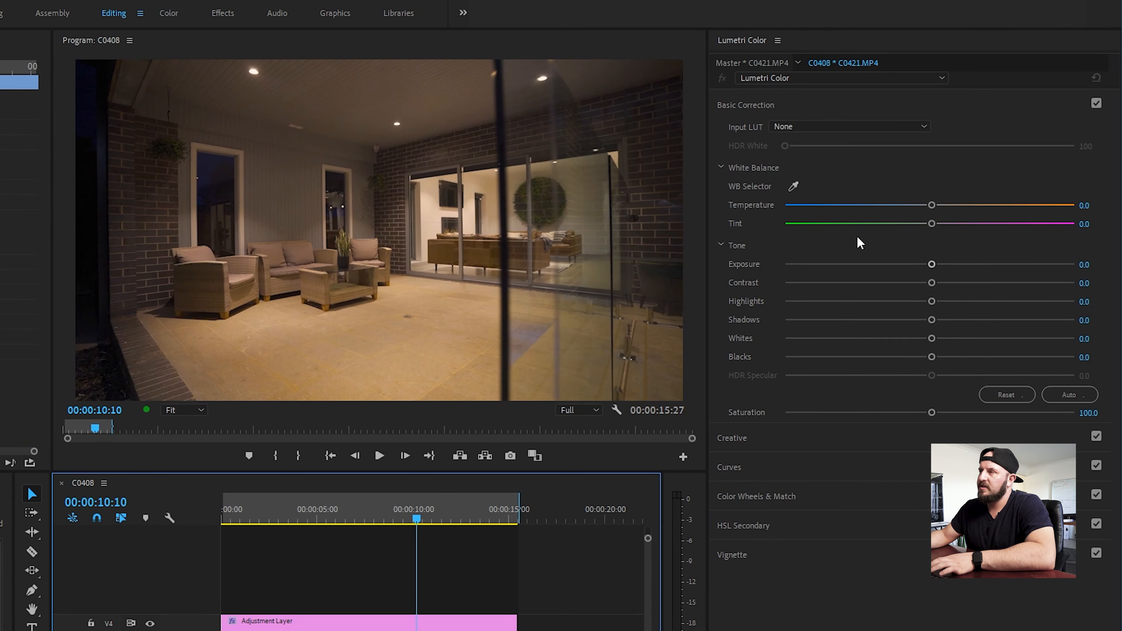
{"action": "left_click_drag", "start_coordinate": [932, 205], "coordinate": [883, 205]}
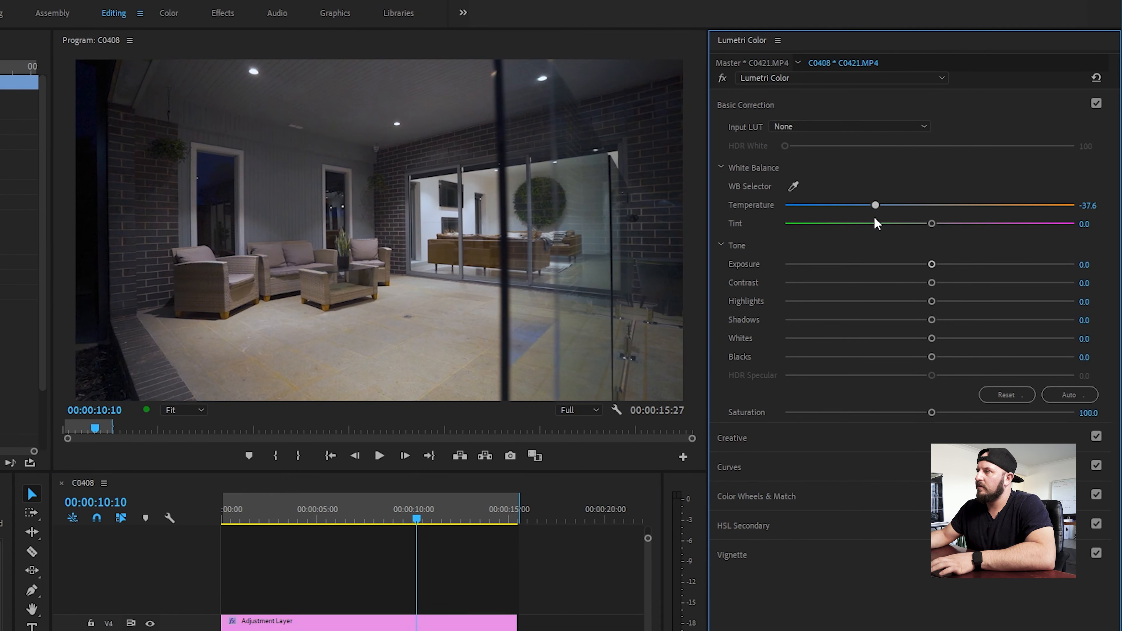
{"action": "left_click_drag", "start_coordinate": [931, 263], "coordinate": [978, 272]}
{"action": "left_click_drag", "start_coordinate": [932, 305], "coordinate": [881, 316]}
{"action": "key", "text": "space"}
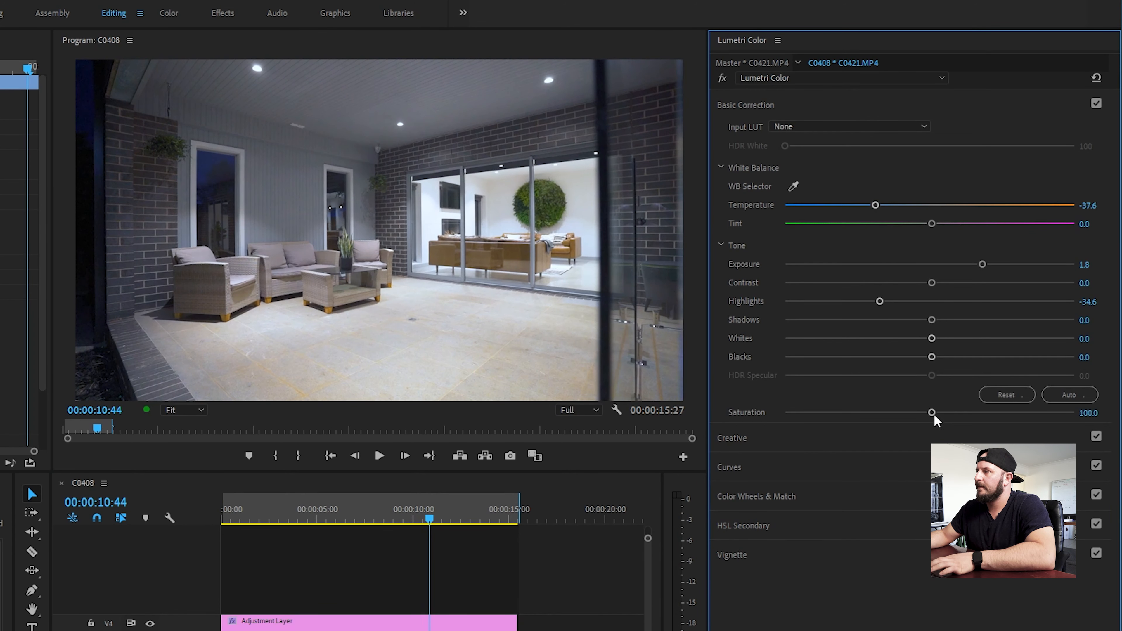
Go to the final doorway clip and sample its white balance from the ceiling with the WB Selector.
{"action": "left_click", "coordinate": [475, 577]}
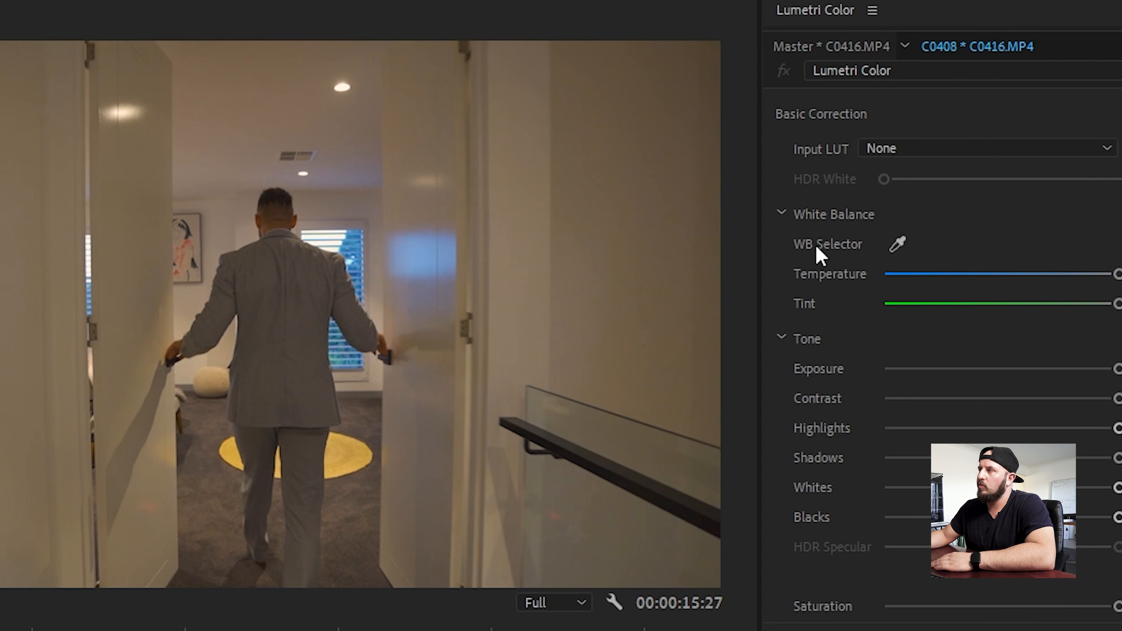
{"action": "left_click", "coordinate": [897, 246]}
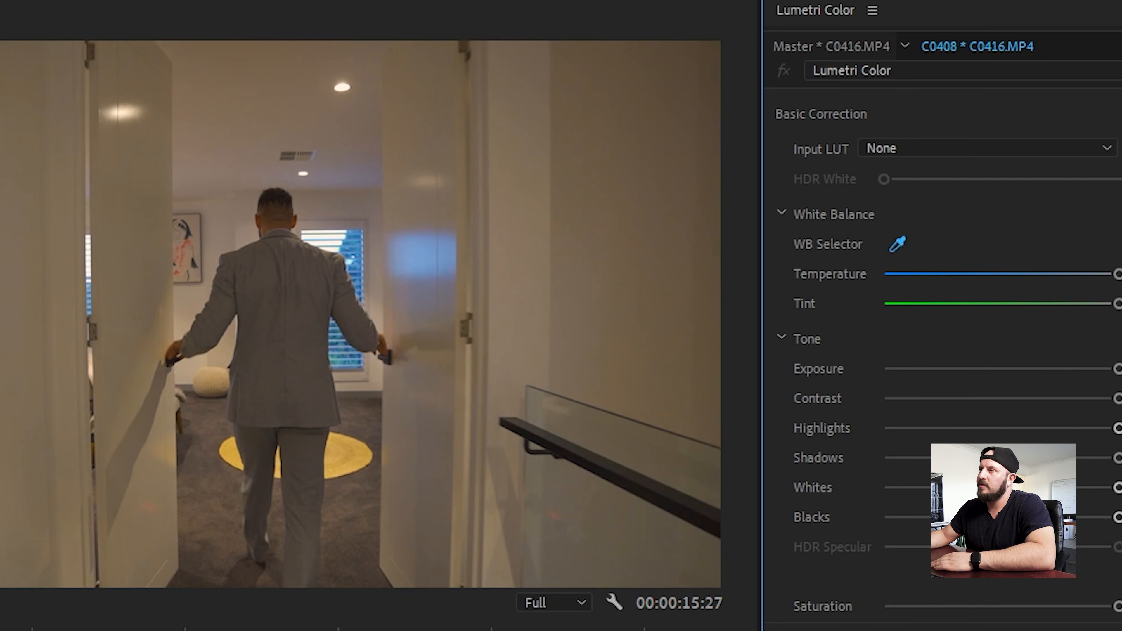
{"action": "left_click", "coordinate": [228, 109]}
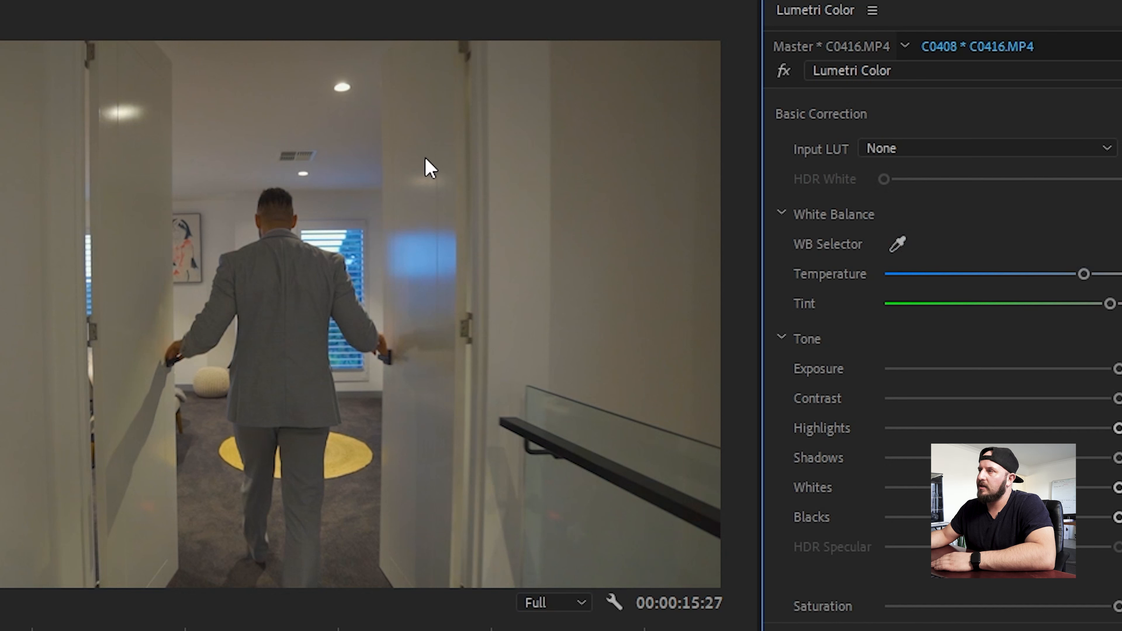
{"action": "mouse_move", "coordinate": [1084, 276]}
{"action": "left_mouse_down"}
{"action": "mouse_move", "coordinate": [1072, 279]}
{"action": "mouse_move", "coordinate": [1093, 280]}
{"action": "mouse_move", "coordinate": [1084, 283]}
{"action": "left_mouse_up"}
Try sampling the doorway clip's white balance from other white areas of the ceiling and walls.
{"action": "left_click", "coordinate": [897, 244]}
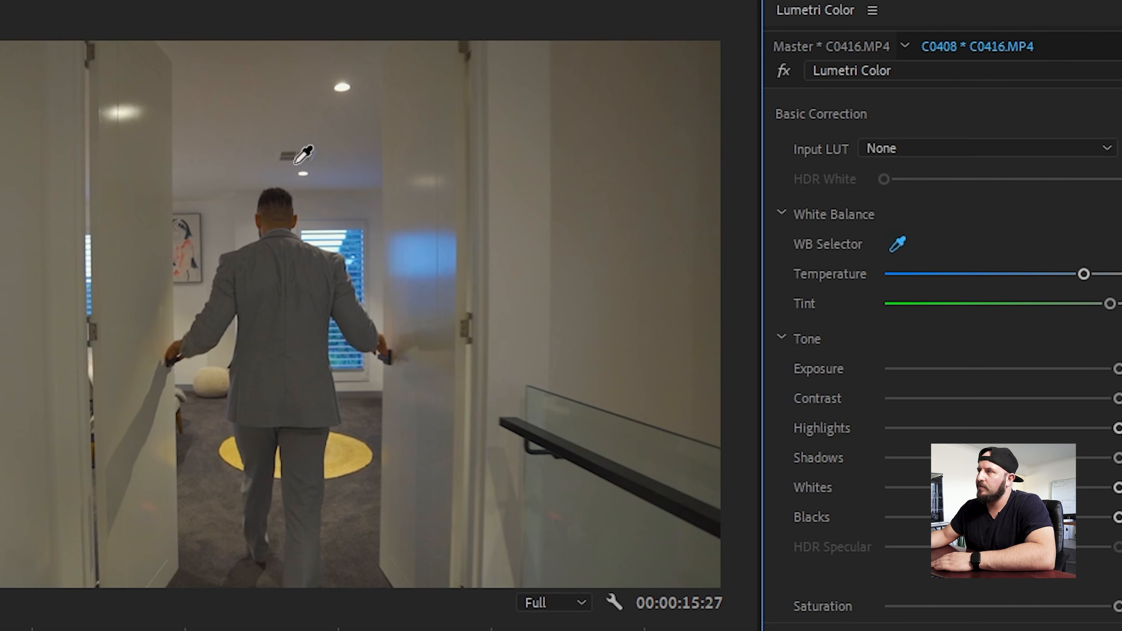
{"action": "left_click", "coordinate": [341, 185]}
{"action": "left_click", "coordinate": [898, 245]}
{"action": "left_click", "coordinate": [212, 83]}
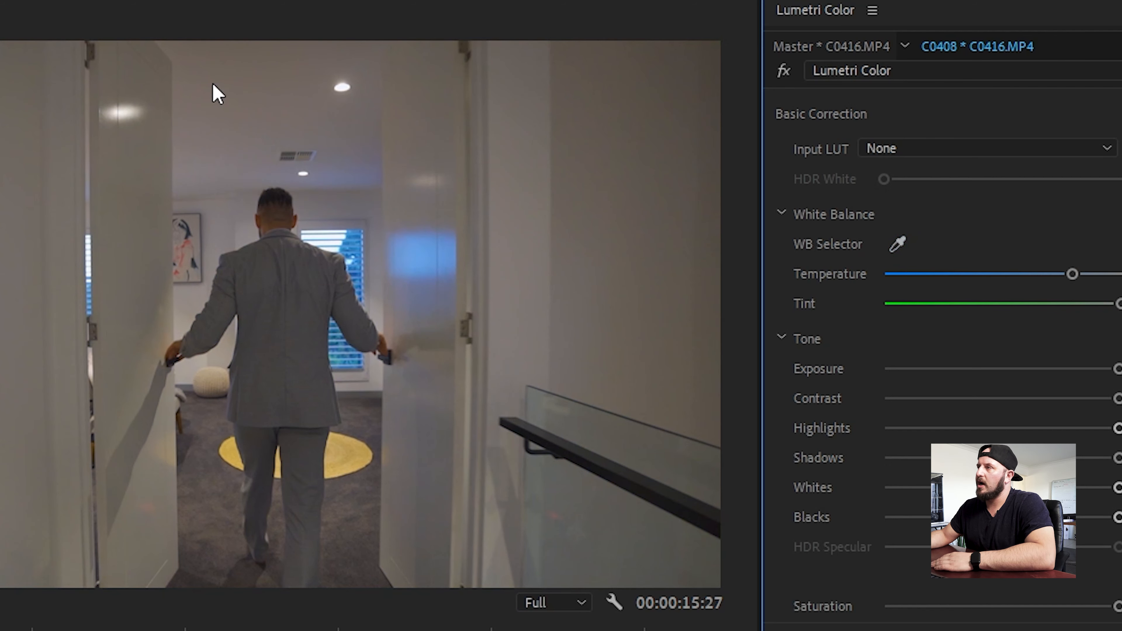
{"action": "left_click", "coordinate": [898, 244]}
{"action": "left_click", "coordinate": [583, 114]}
Resample the doorway clip's white balance from the ceiling and lower its temperature to about -24.8.
{"action": "left_click", "coordinate": [899, 245]}
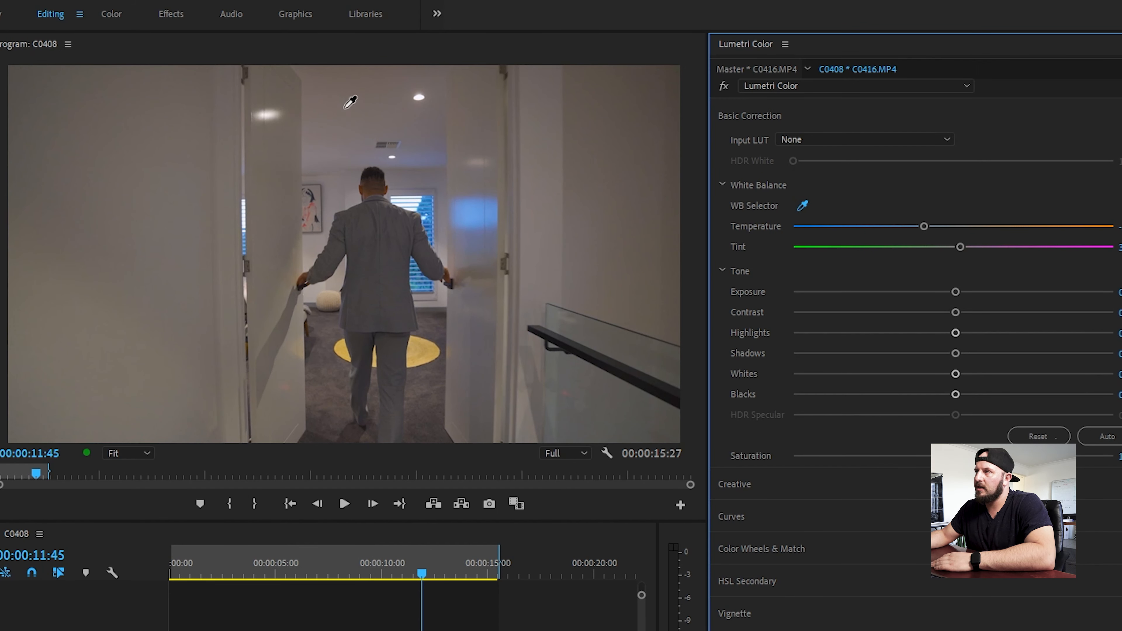
{"action": "left_click", "coordinate": [378, 167]}
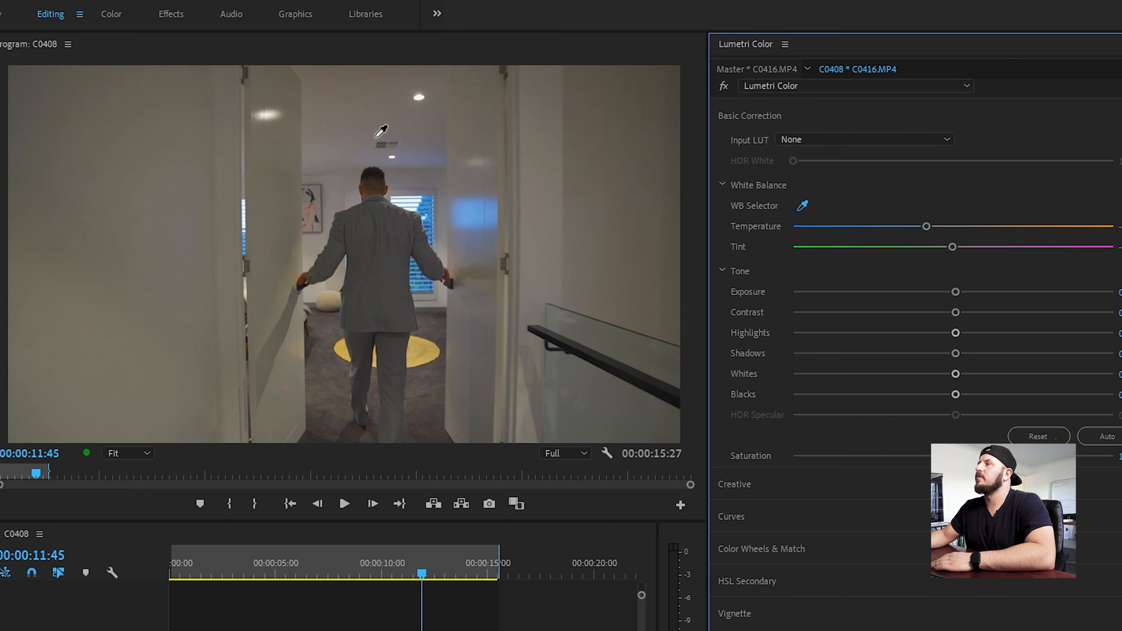
{"action": "left_click", "coordinate": [392, 114]}
{"action": "left_click_drag", "start_coordinate": [924, 228], "coordinate": [908, 227]}
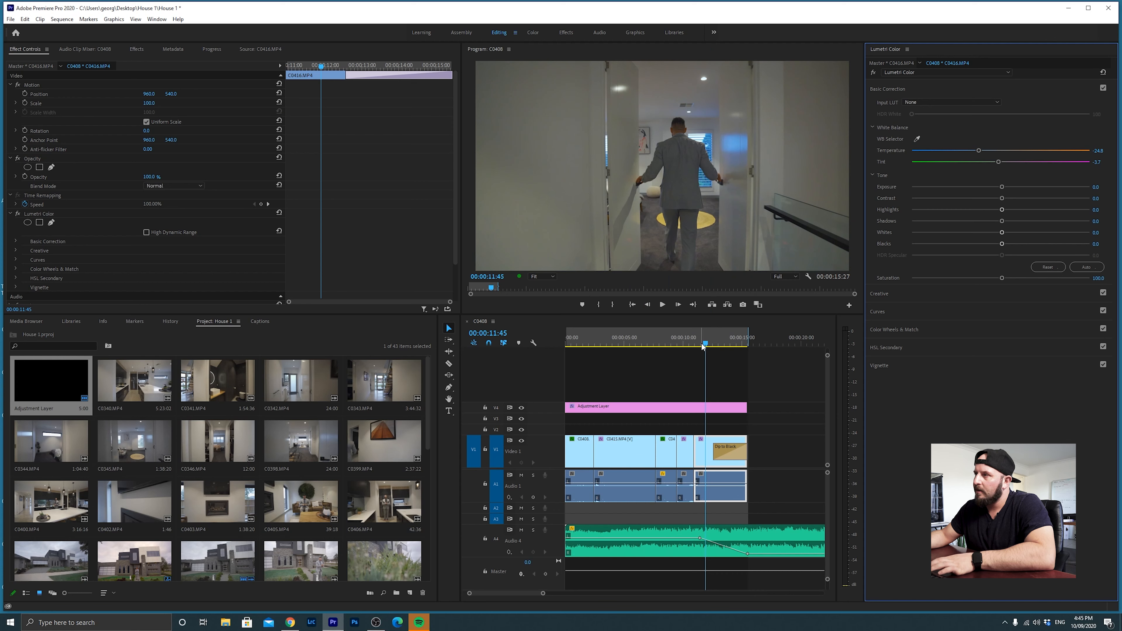
Play part of the doorway clip, then set its contrast to about 22 and exposure to -0.1.
{"action": "left_click", "coordinate": [418, 574]}
{"action": "key", "text": "space"}
{"action": "key", "text": "space"}
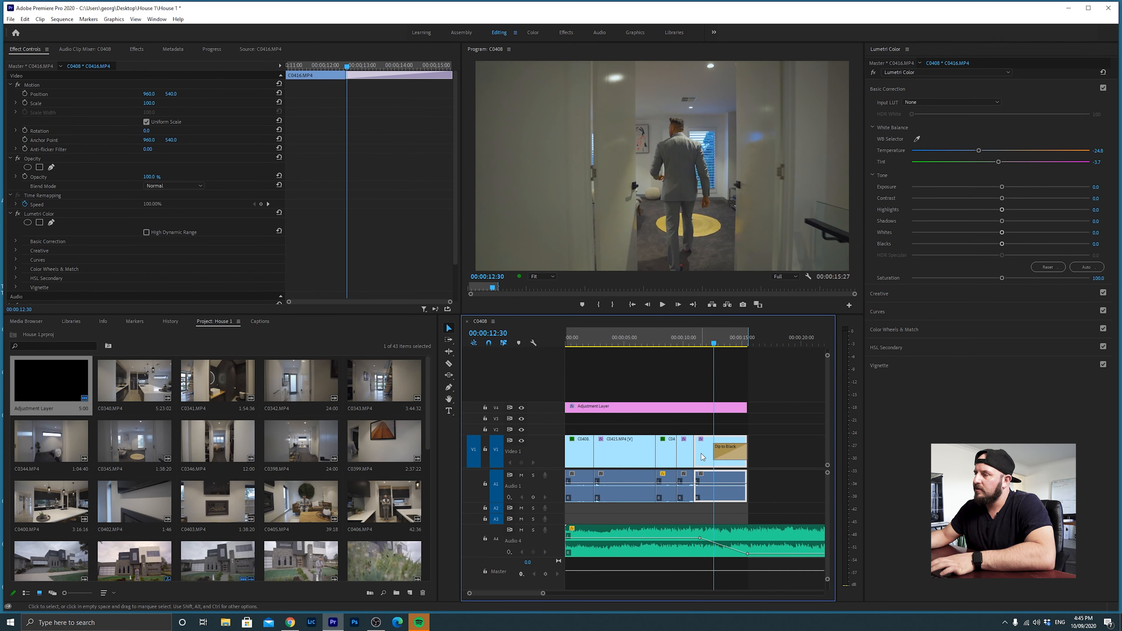
{"action": "mouse_move", "coordinate": [1005, 196]}
{"action": "left_mouse_down"}
{"action": "mouse_move", "coordinate": [1024, 198]}
{"action": "mouse_move", "coordinate": [1004, 184]}
{"action": "left_mouse_up"}
Return to the start of the sequence and play the graded edit.
{"action": "left_click", "coordinate": [739, 337]}
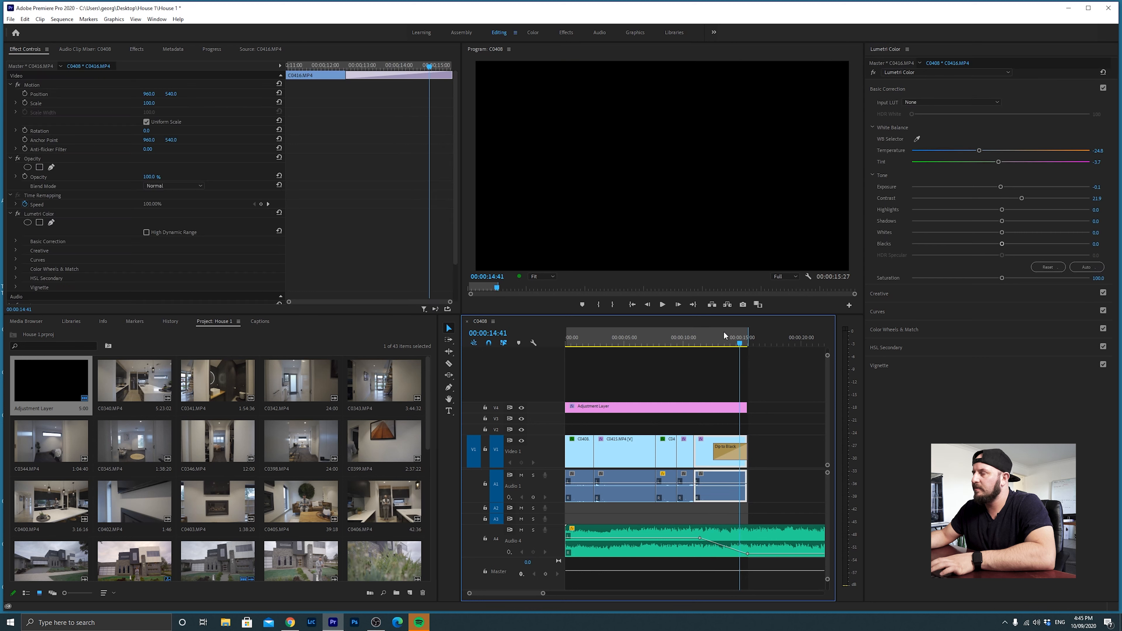
{"action": "left_click", "coordinate": [633, 305]}
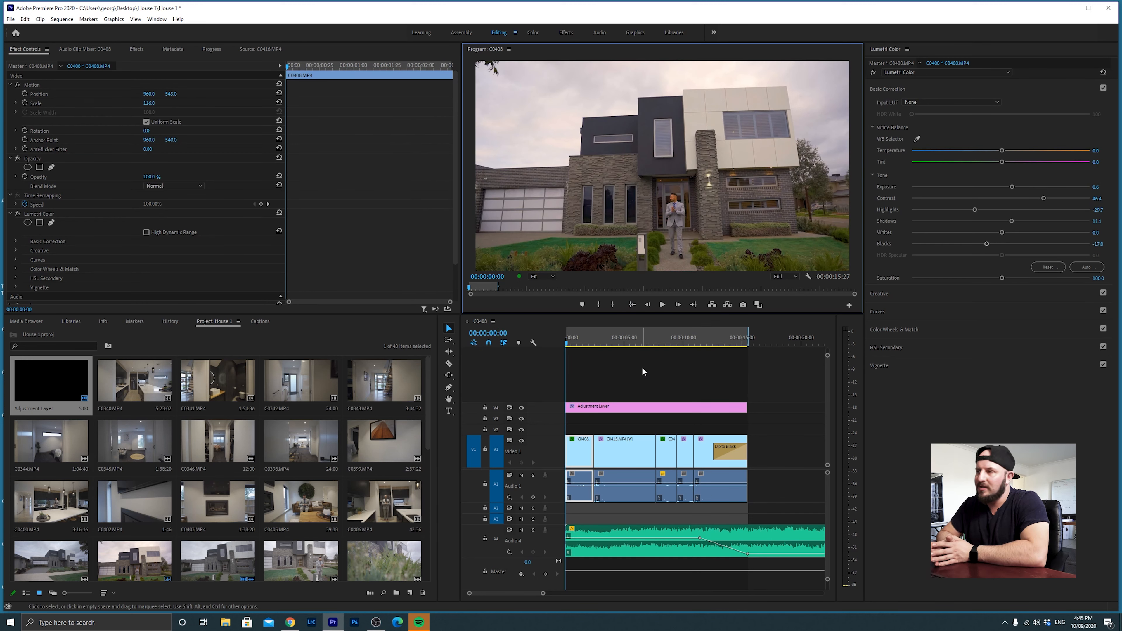
{"action": "key", "text": "space"}
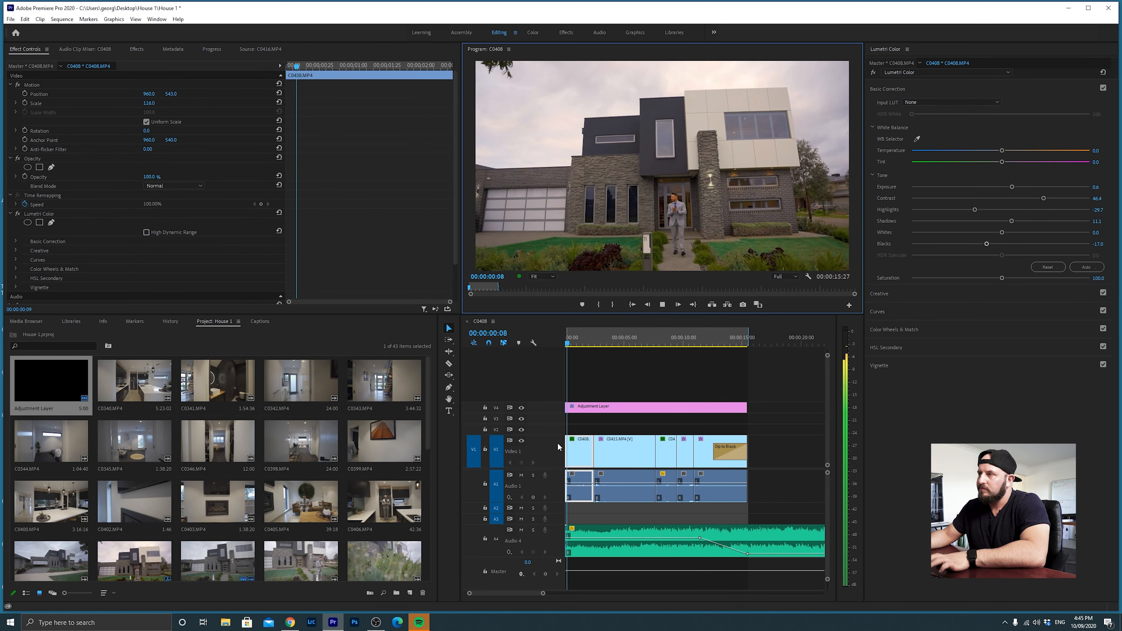
Hide the adjustment layer's track and play part of the pool clip to preview the edit without it.
{"action": "left_click", "coordinate": [521, 408]}
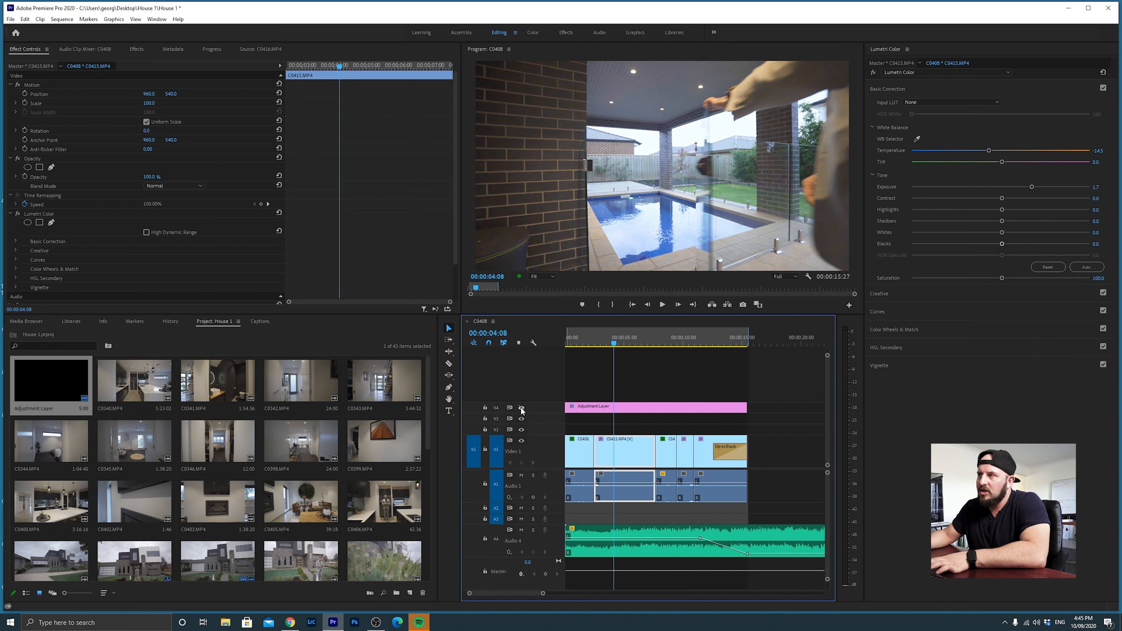
{"action": "key", "text": "space"}
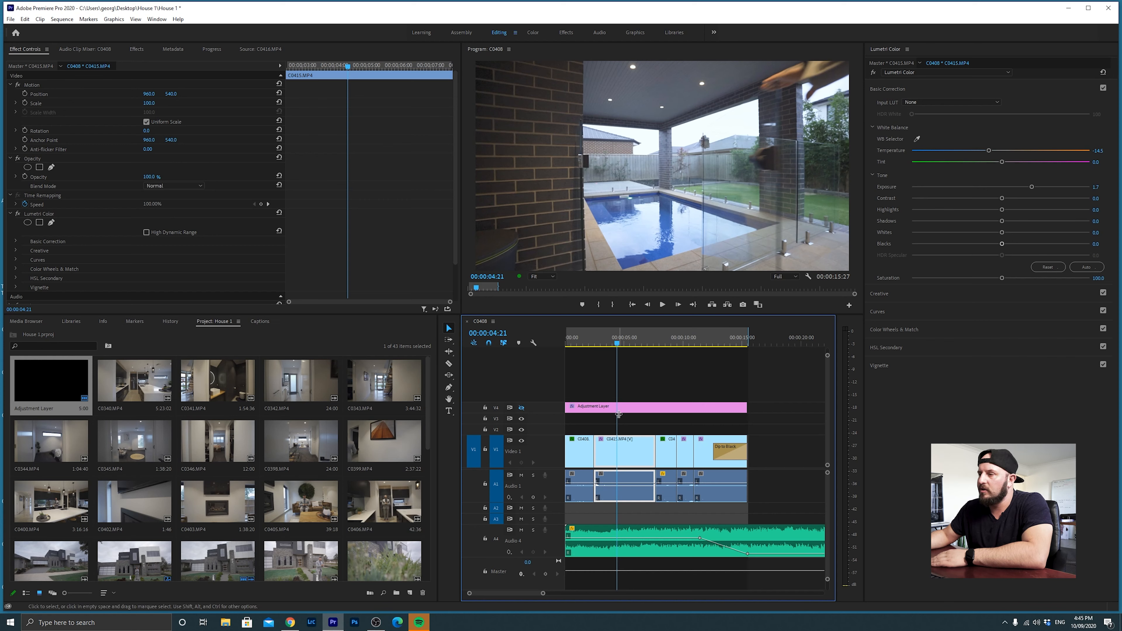
{"action": "left_click", "coordinate": [639, 386]}
{"action": "left_click", "coordinate": [664, 303]}
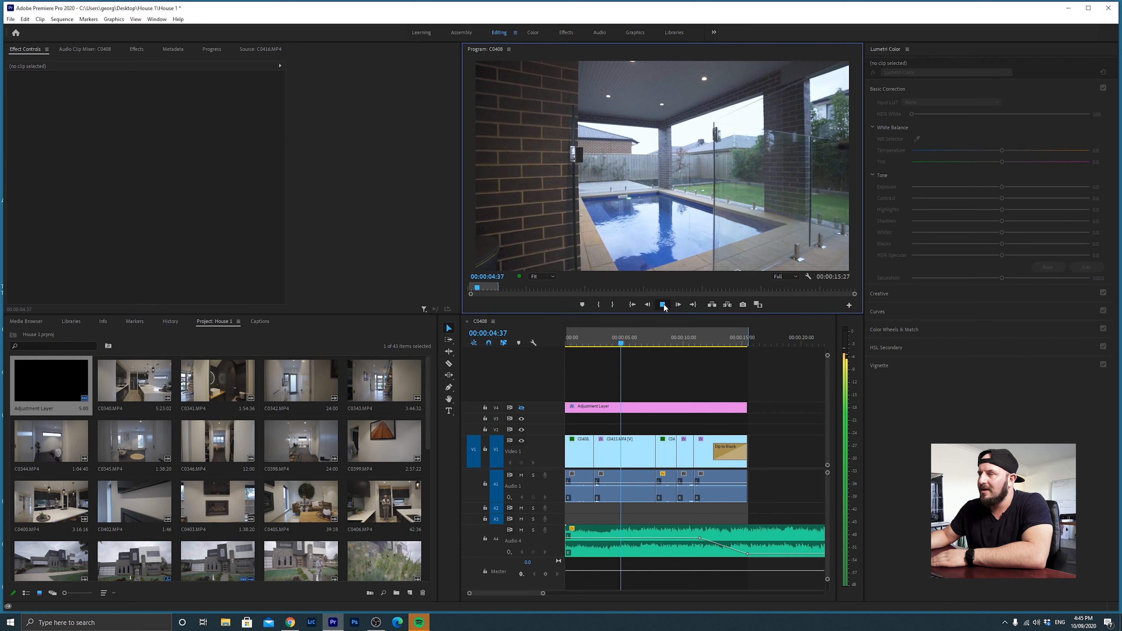
Reset the adjustment layer's temperature to 0.0 with its track visible again, and return to the start of the sequence.
{"action": "left_click", "coordinate": [632, 443]}
{"action": "left_click", "coordinate": [615, 406]}
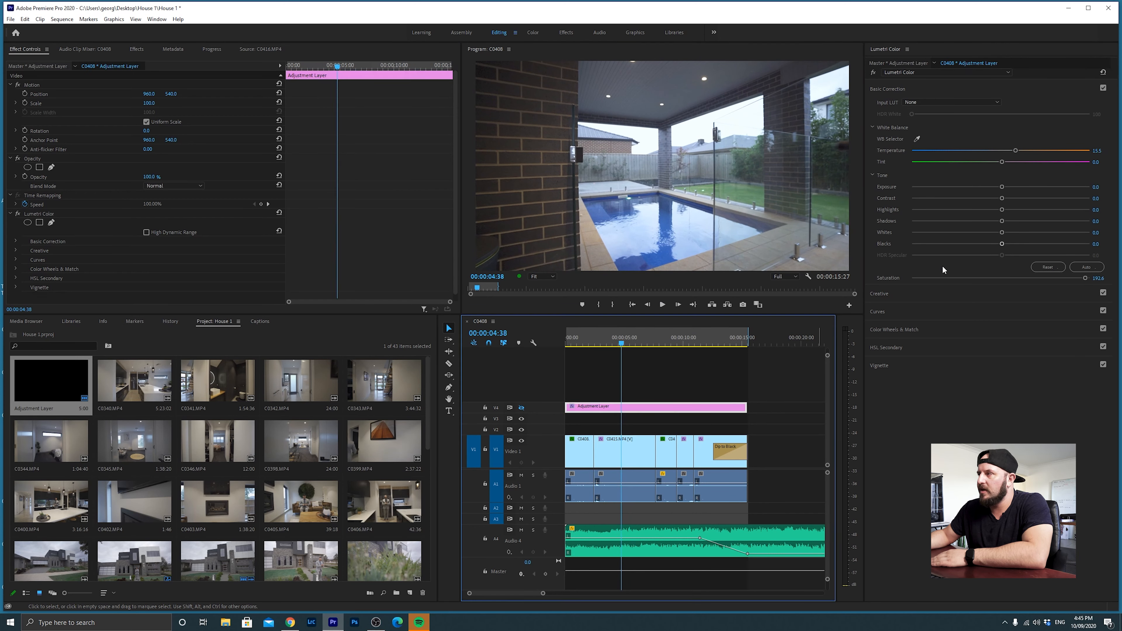
{"action": "left_click_drag", "start_coordinate": [1015, 151], "coordinate": [1016, 153]}
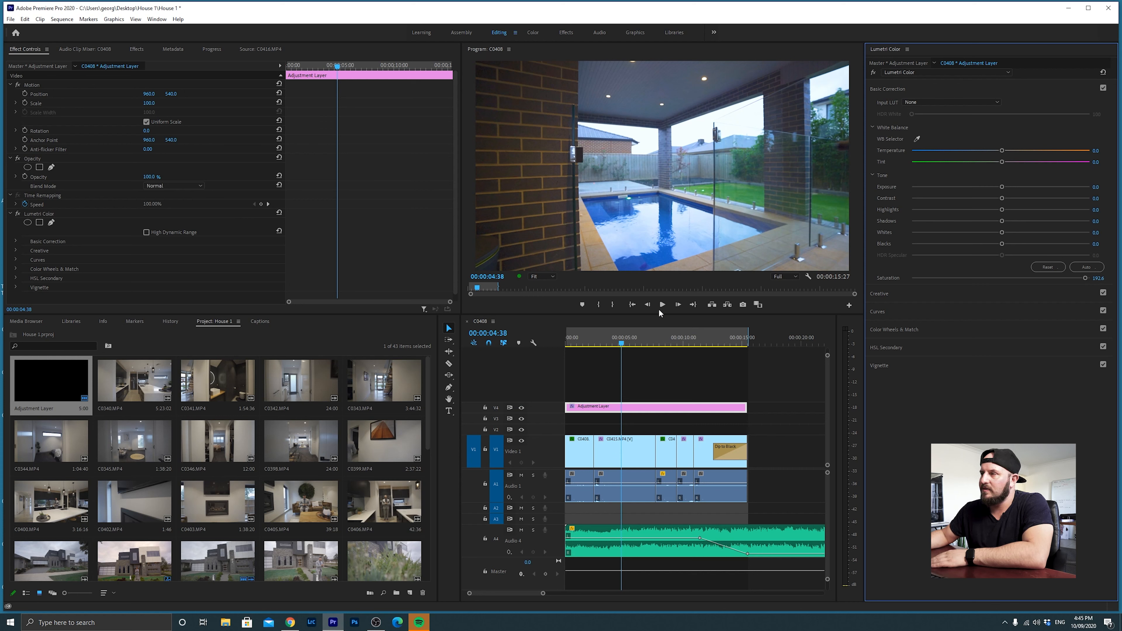
{"action": "left_click", "coordinate": [633, 305]}
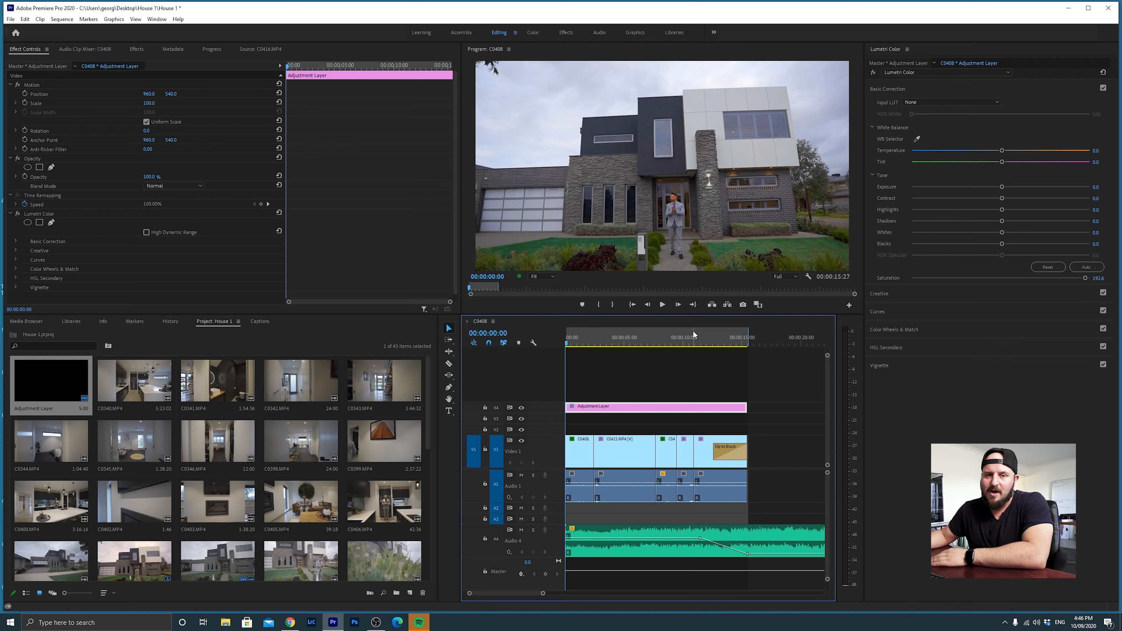
{"action": "left_click", "coordinate": [636, 306]}
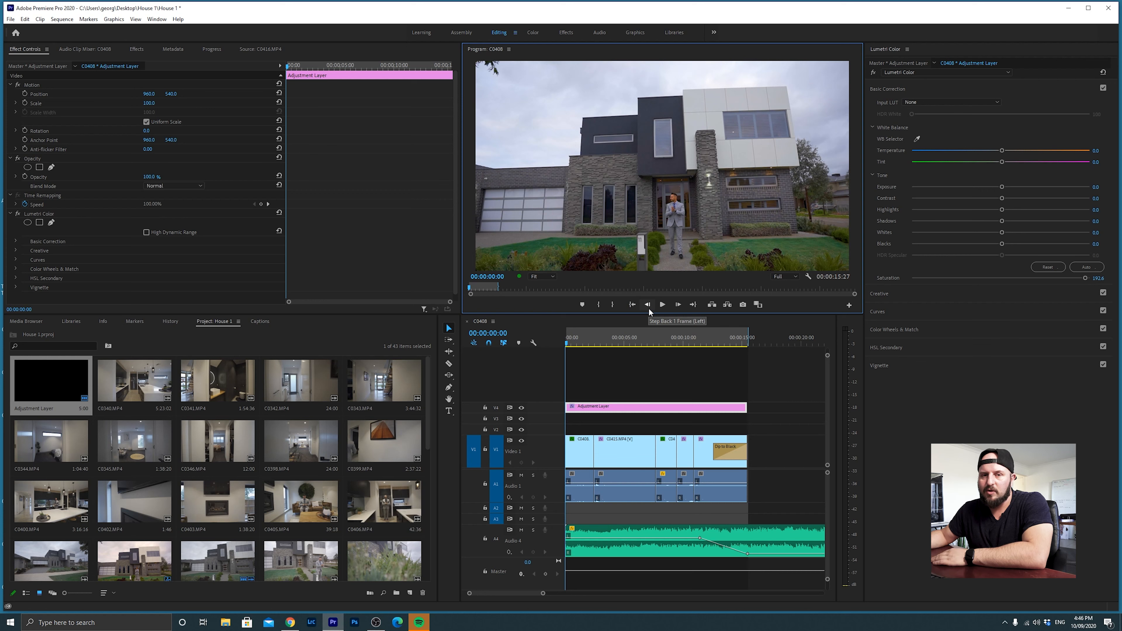